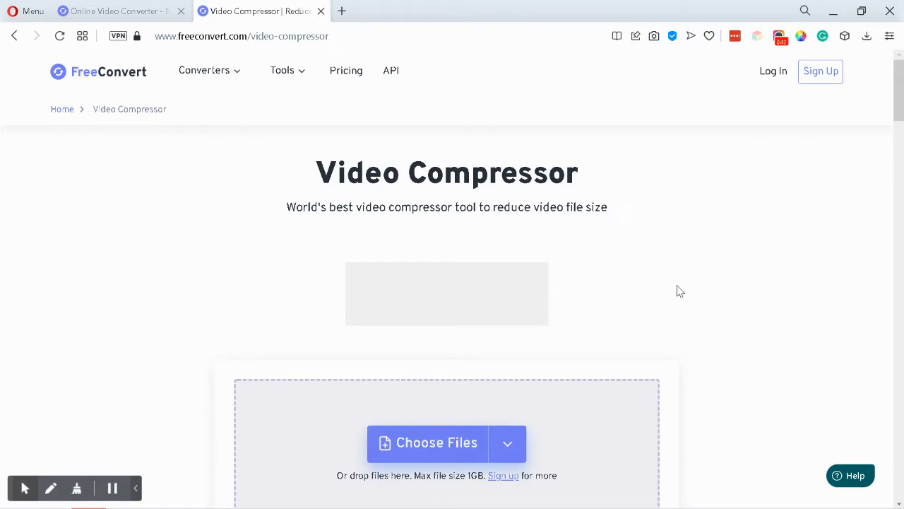
{"action": "left_click_drag", "start_coordinate": [155, 36], "coordinate": [352, 57]}
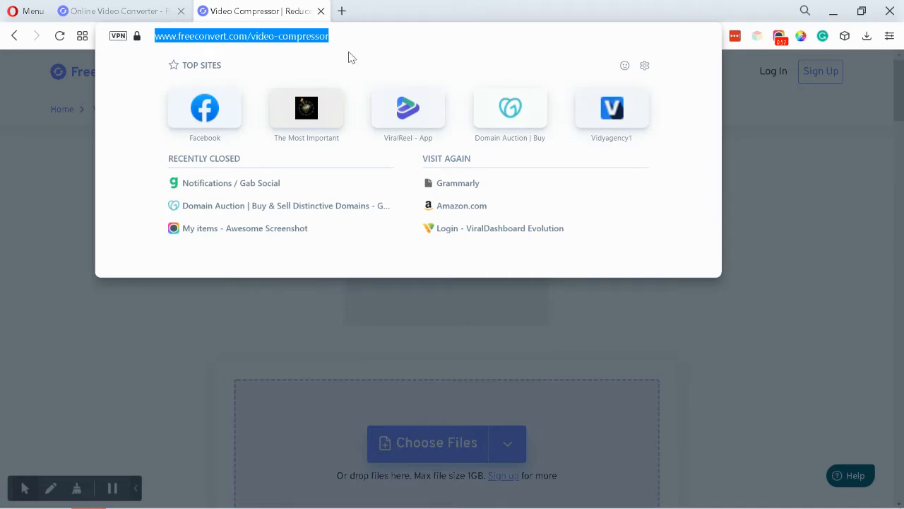
{"action": "key", "text": "Escape"}
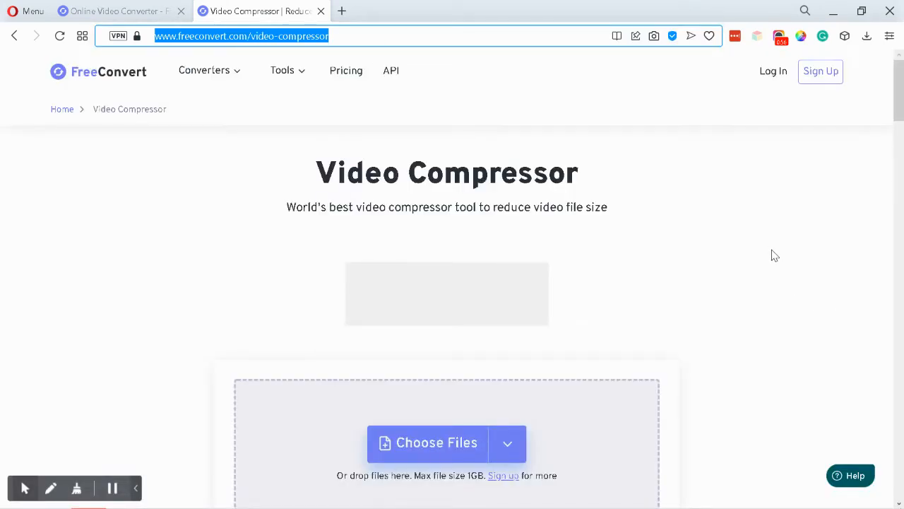
- Switch to HandBrake, and find the woman-in-field video in the Downloads folder
{"action": "key", "text": "alt+Tab"}
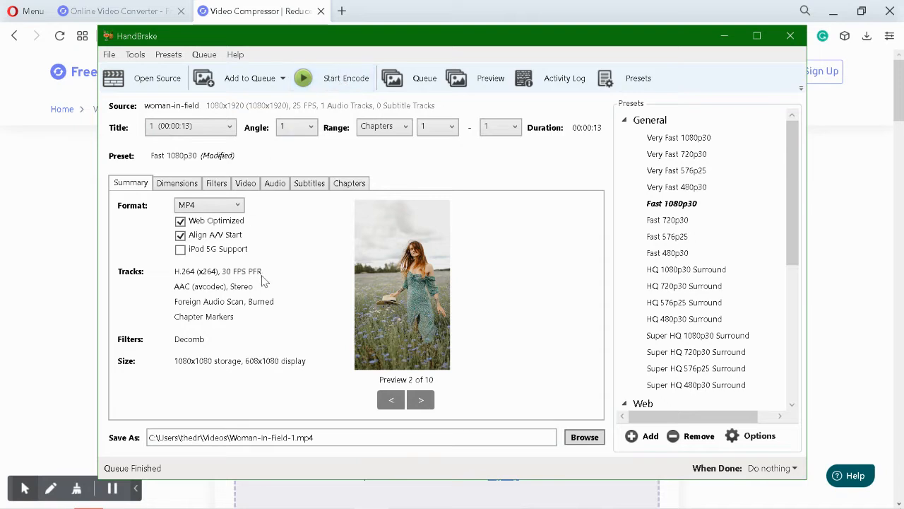
{"action": "mouse_move", "coordinate": [250, 504]}
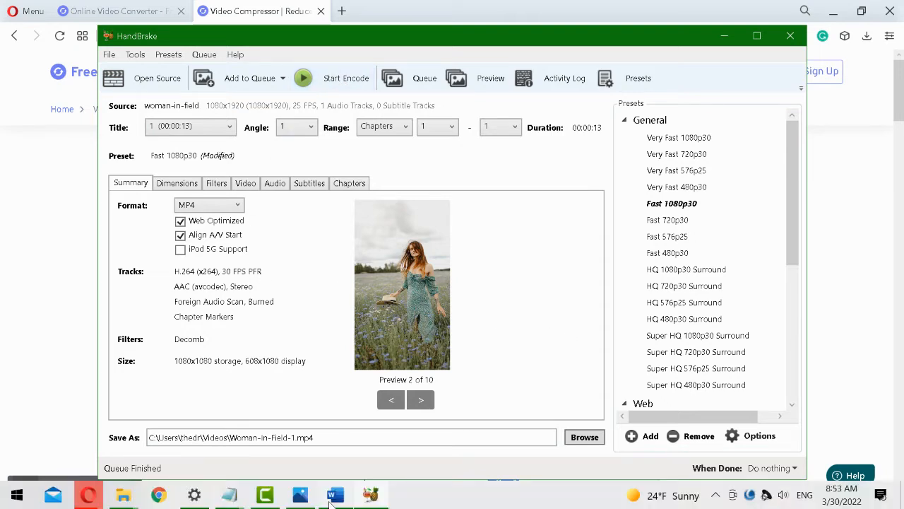
{"action": "mouse_move", "coordinate": [126, 498]}
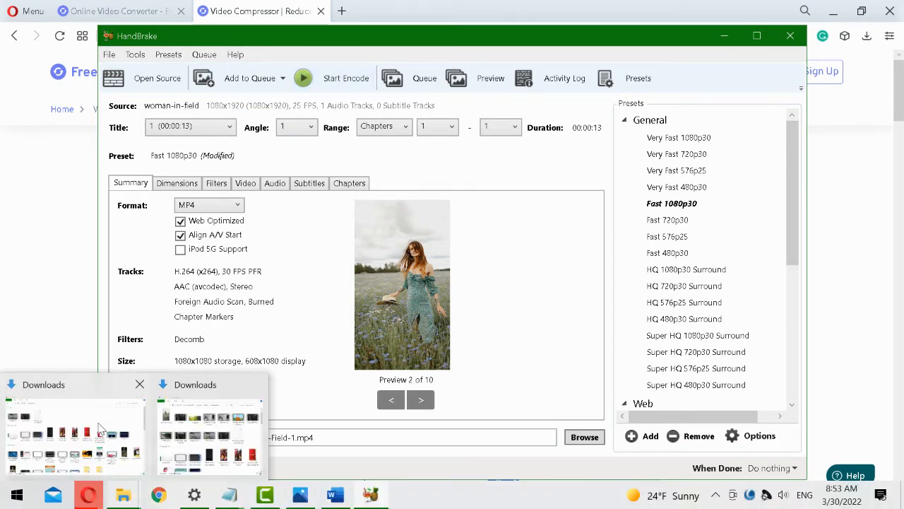
{"action": "left_click", "coordinate": [100, 412]}
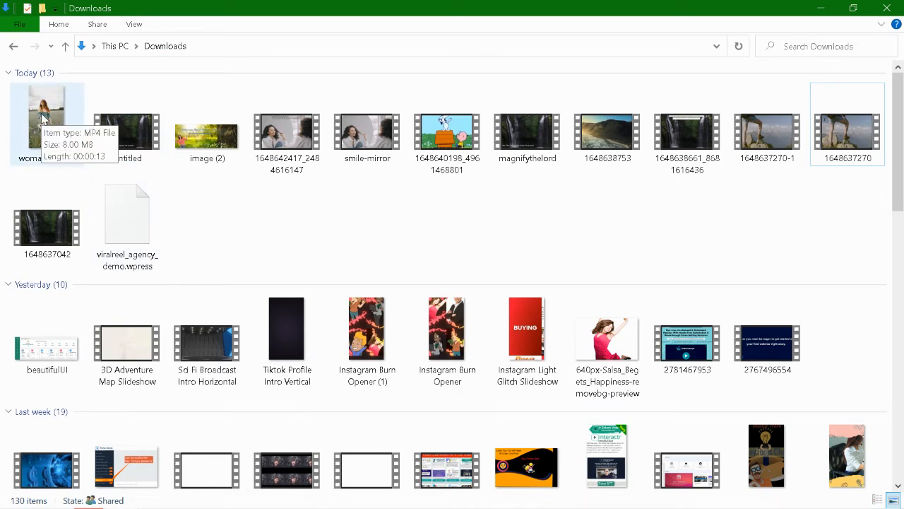
{"action": "right_click", "coordinate": [41, 124]}
{"action": "left_click", "coordinate": [136, 253]}
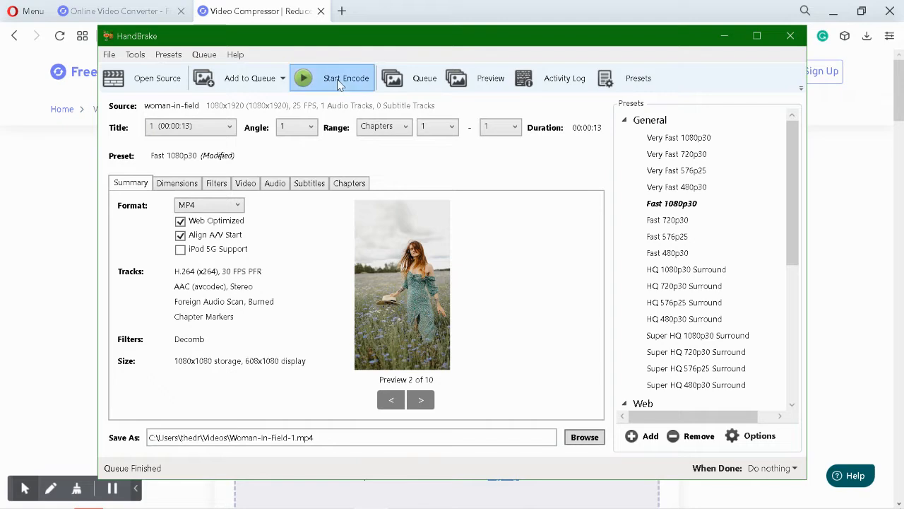
- Start encoding the woman-in-field video in HandBrake, and minimize its window
{"action": "left_click", "coordinate": [336, 80]}
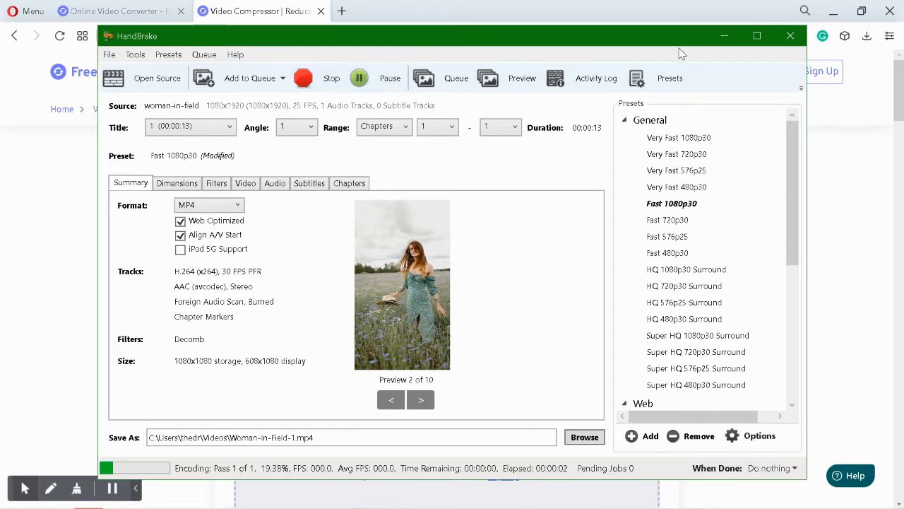
{"action": "left_click", "coordinate": [725, 36]}
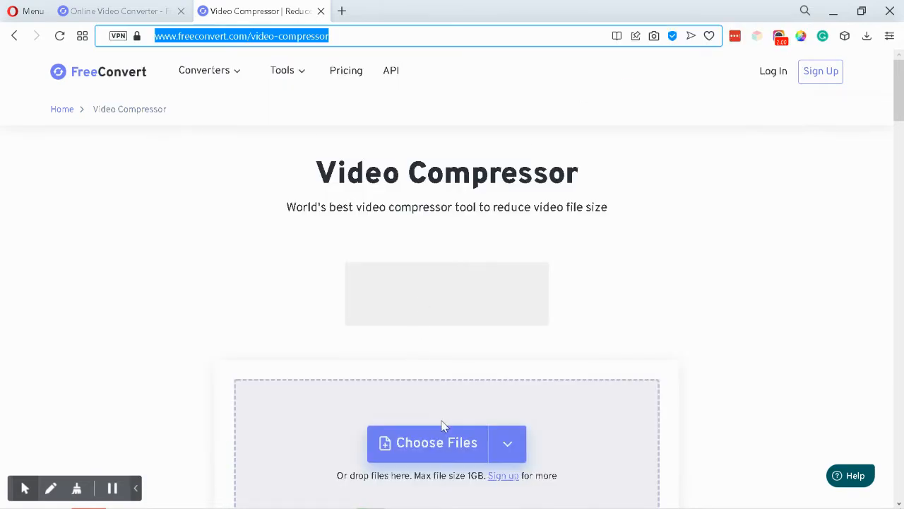
- Load the downloaded woman-in-field.mp4 into the online Video Compressor
{"action": "left_click", "coordinate": [437, 445]}
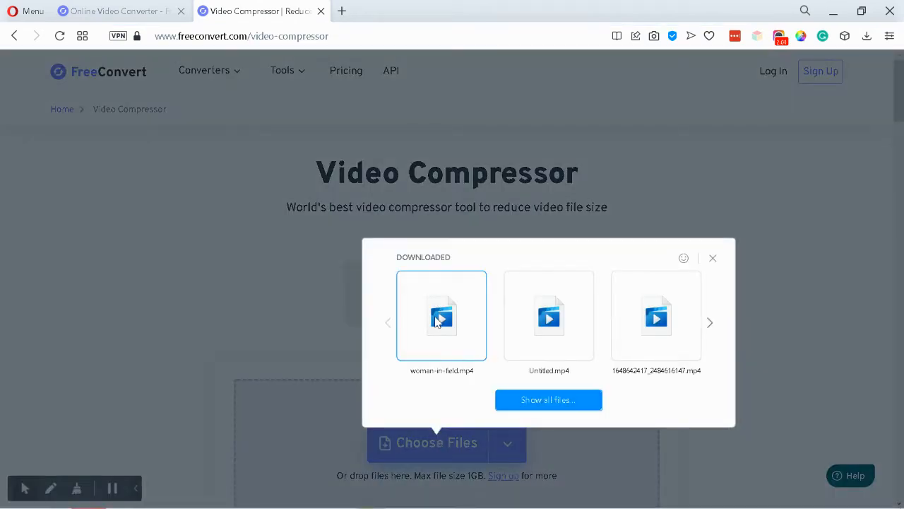
{"action": "left_click", "coordinate": [437, 319]}
{"action": "scroll", "coordinate": [653, 271], "scroll_direction": "down", "scroll_amount": 2}
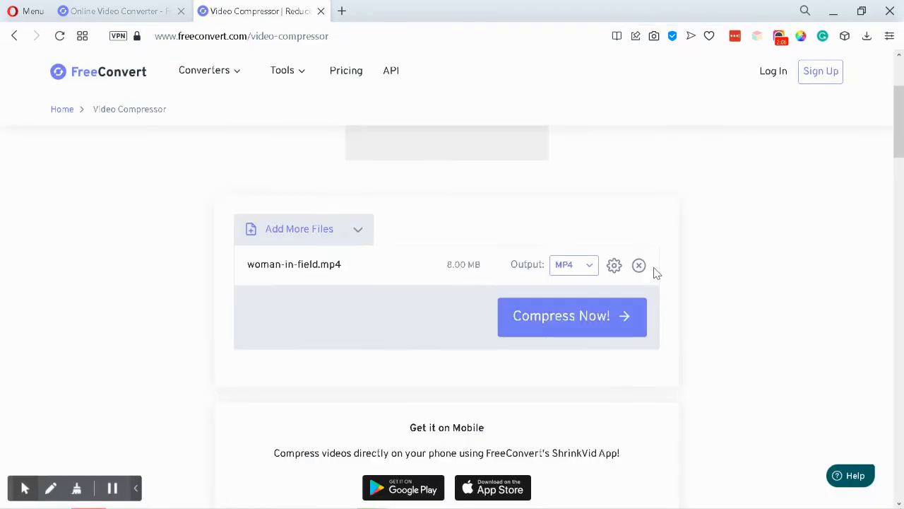
- Examine the video codec, compression method and target size settings in the video's advanced options, and close them
{"action": "left_click", "coordinate": [615, 266]}
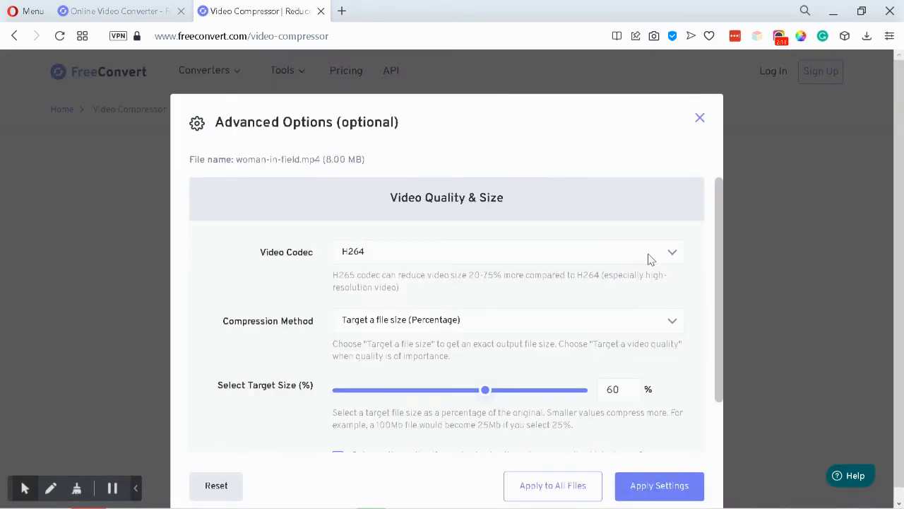
{"action": "left_click", "coordinate": [650, 259]}
{"action": "scroll", "coordinate": [650, 259], "scroll_direction": "down", "scroll_amount": 2}
{"action": "left_click", "coordinate": [652, 262]}
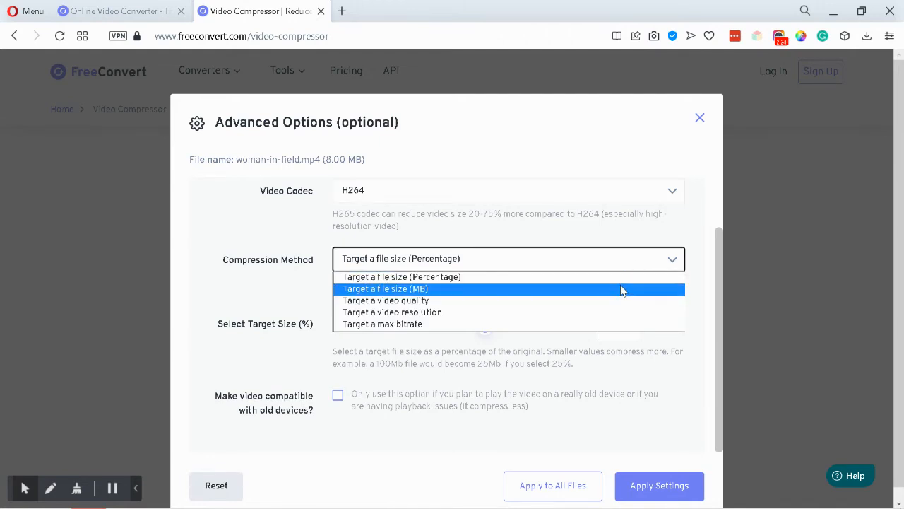
{"action": "left_click", "coordinate": [634, 263]}
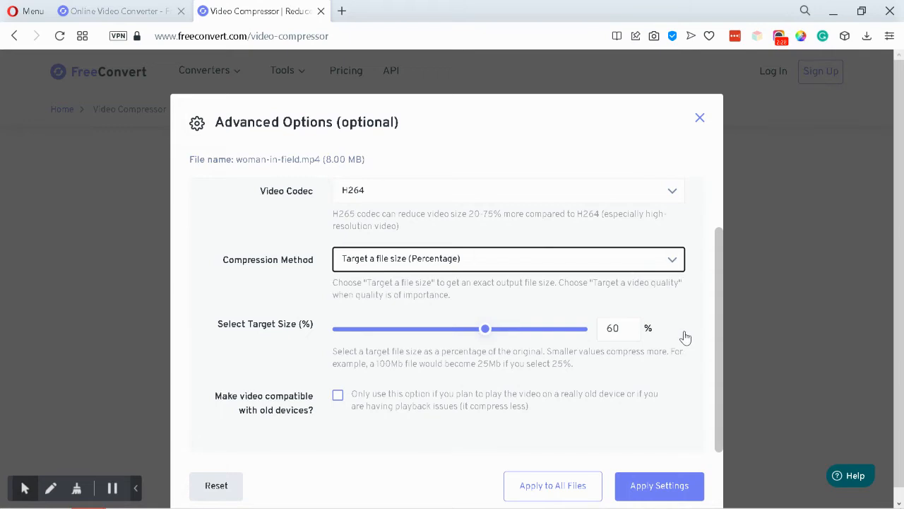
{"action": "scroll", "coordinate": [686, 337], "scroll_direction": "down", "scroll_amount": 1}
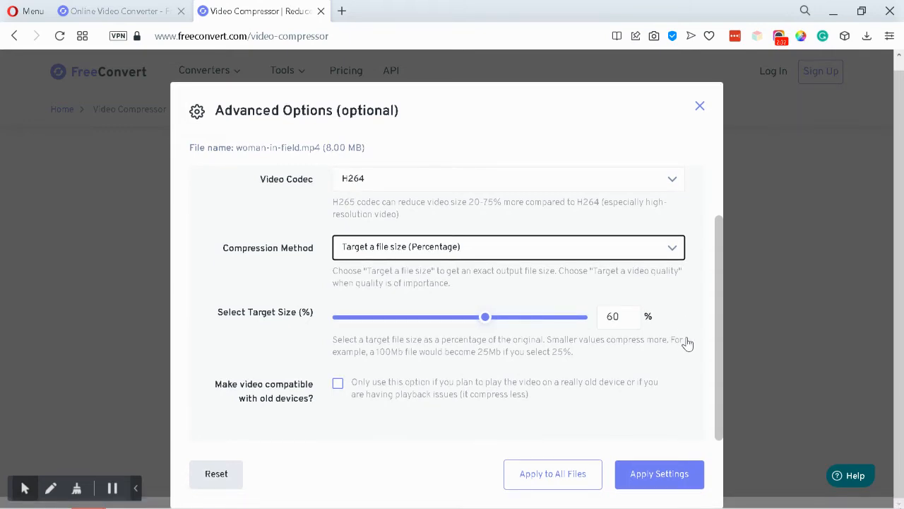
{"action": "left_click", "coordinate": [699, 105]}
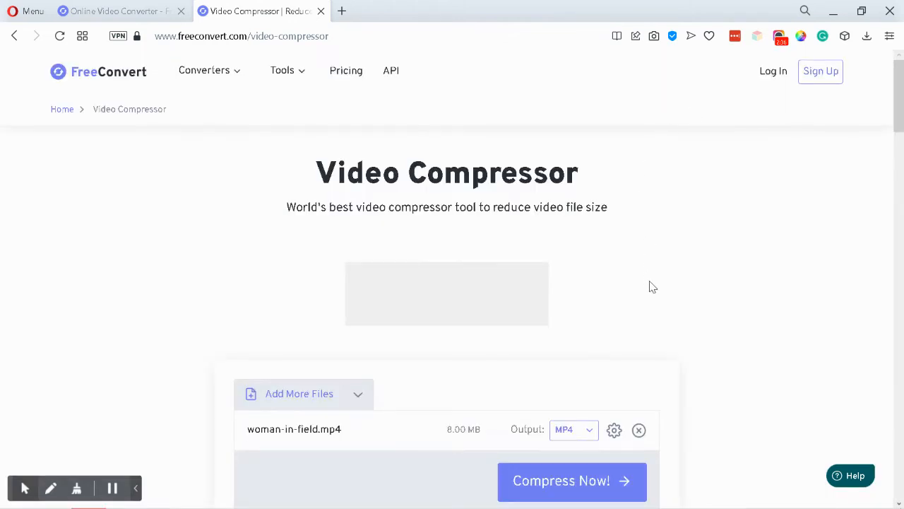
- Start compressing woman-in-field.mp4 with MP4 as the output format
{"action": "scroll", "coordinate": [652, 286], "scroll_direction": "down", "scroll_amount": 2}
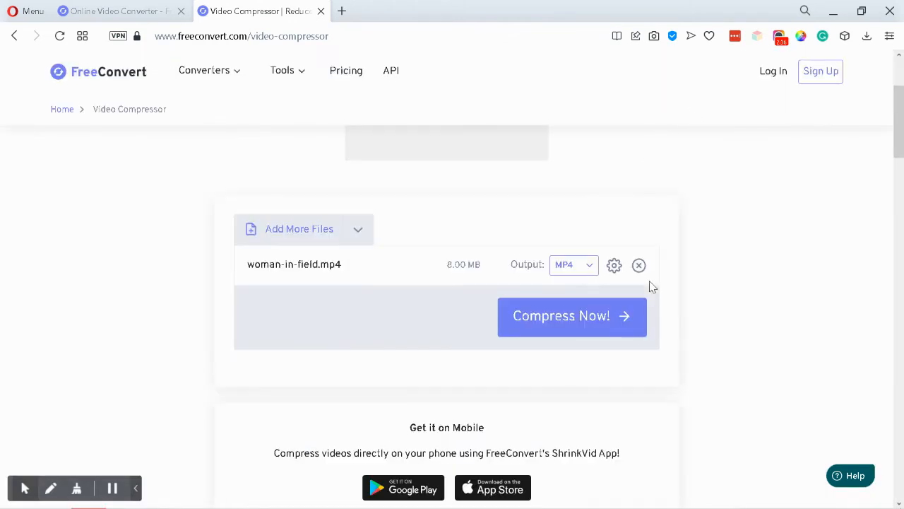
{"action": "left_click", "coordinate": [572, 324]}
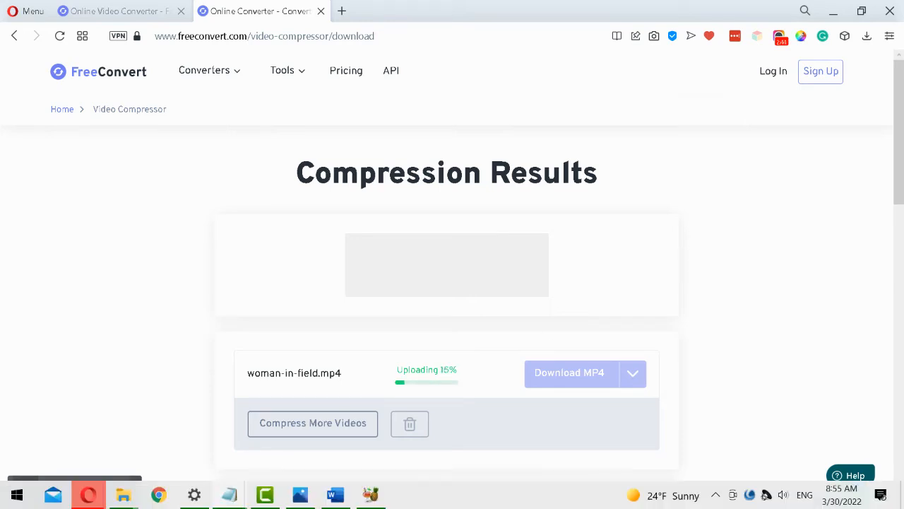
- Check HandBrake's encoding status, browse File Explorer to the Videos folder for its output, and return to the compression page
{"action": "left_click", "coordinate": [369, 494]}
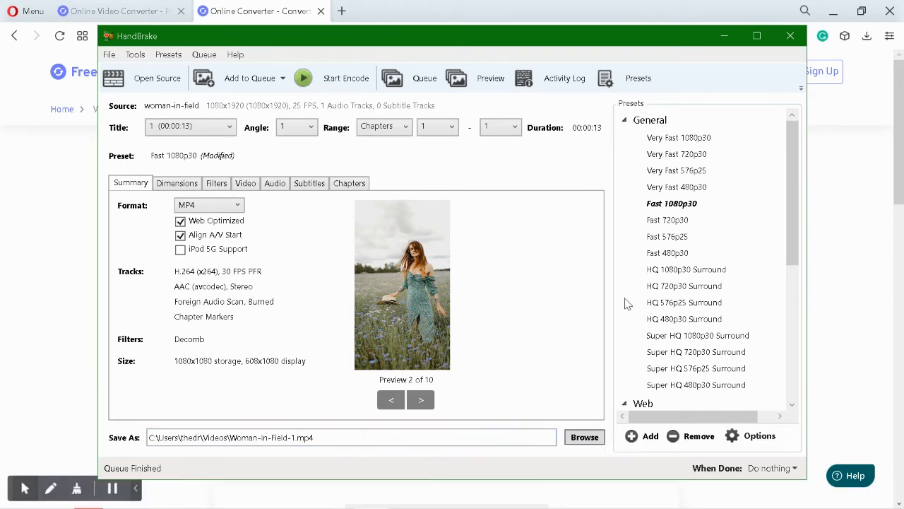
{"action": "mouse_move", "coordinate": [35, 503]}
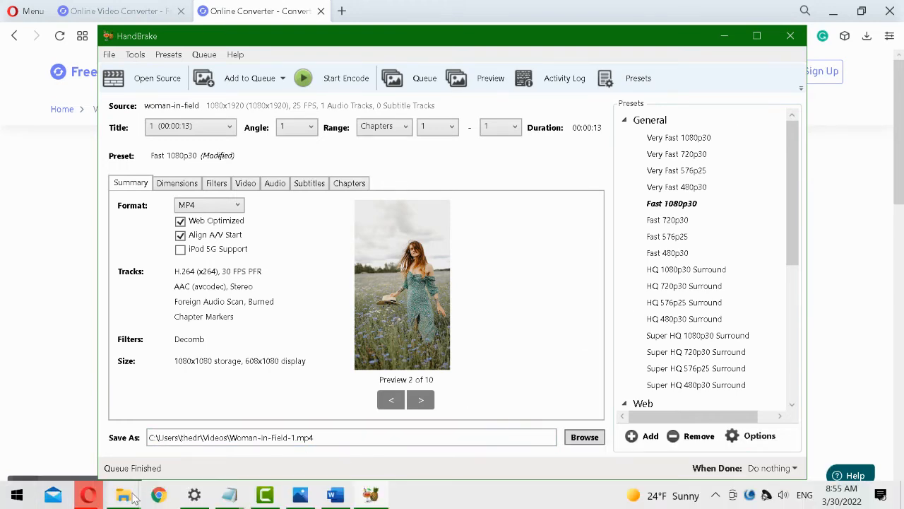
{"action": "mouse_move", "coordinate": [135, 498]}
{"action": "left_click", "coordinate": [205, 452]}
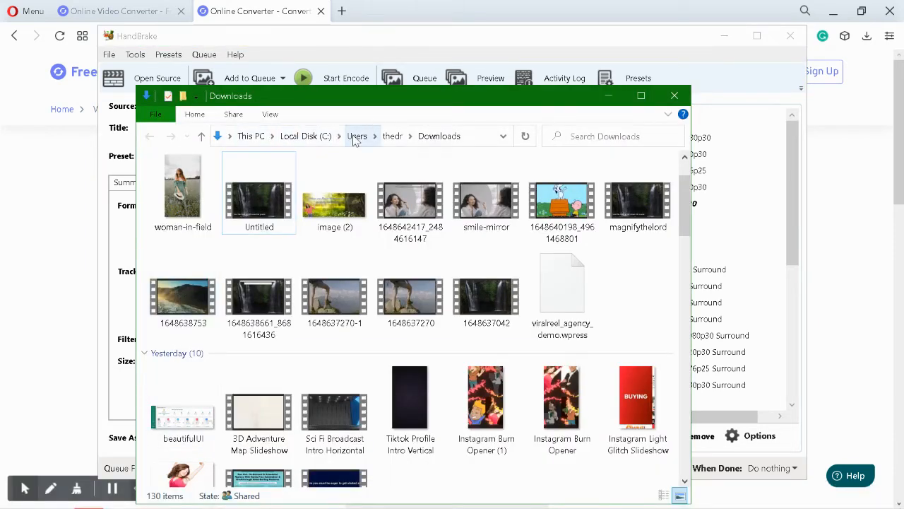
{"action": "left_click", "coordinate": [311, 138]}
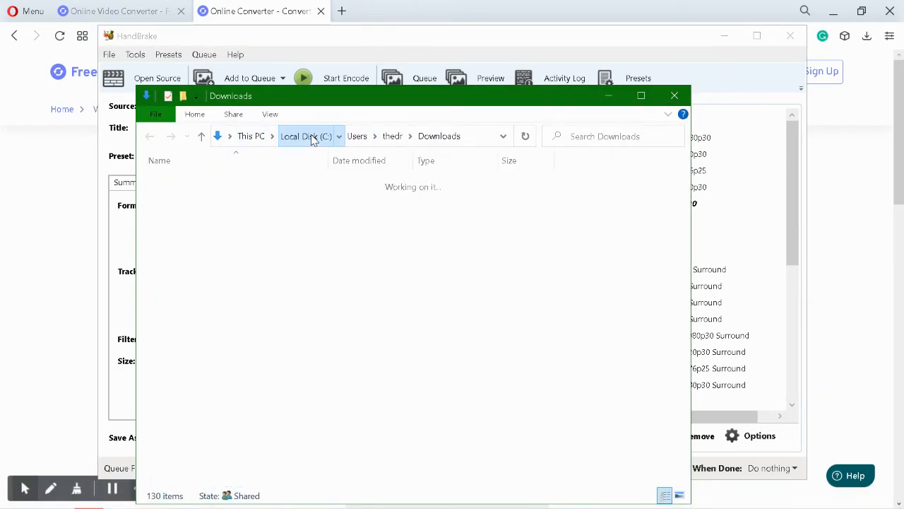
{"action": "left_click", "coordinate": [250, 136]}
{"action": "left_click", "coordinate": [607, 96]}
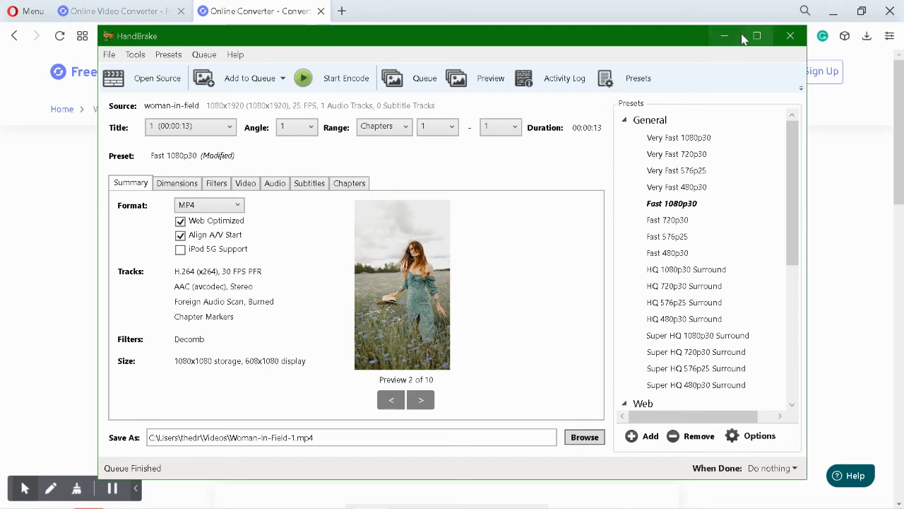
{"action": "left_click", "coordinate": [724, 36]}
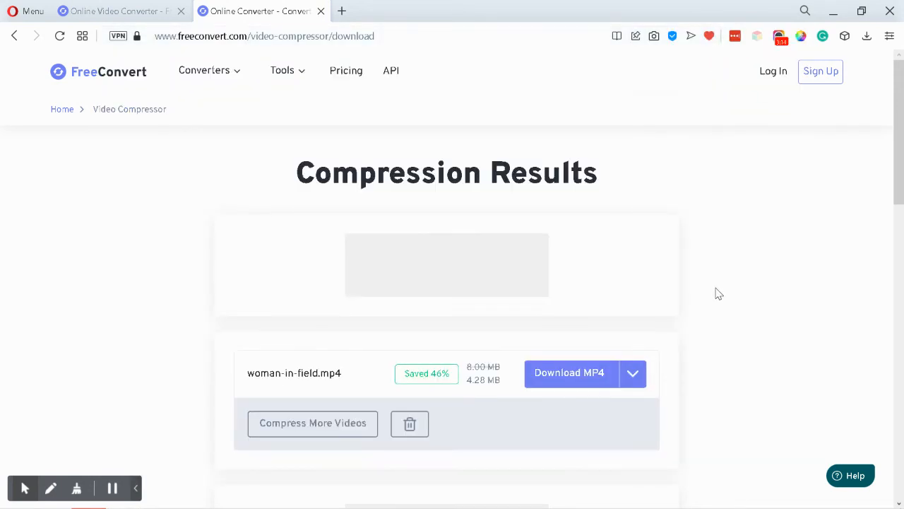
- Download the compressed woman-in-field video as MP4
{"action": "left_click", "coordinate": [639, 370]}
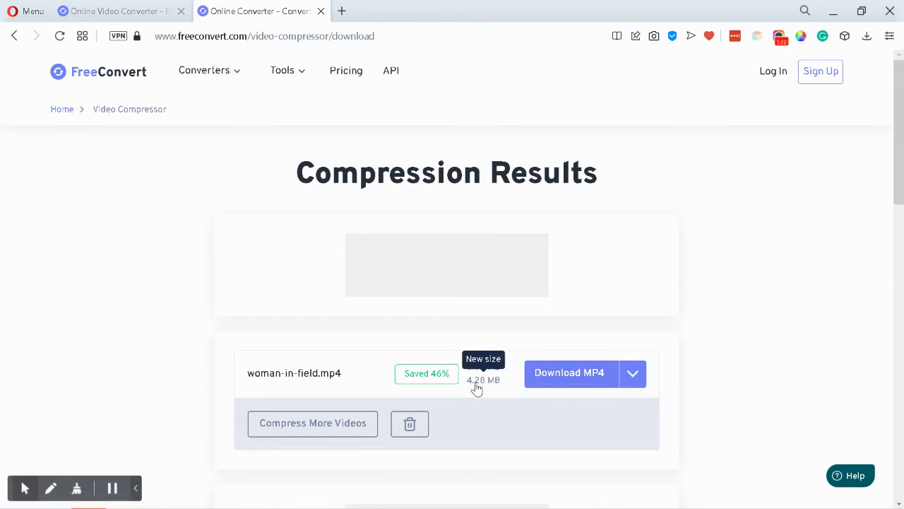
{"action": "left_click", "coordinate": [579, 372]}
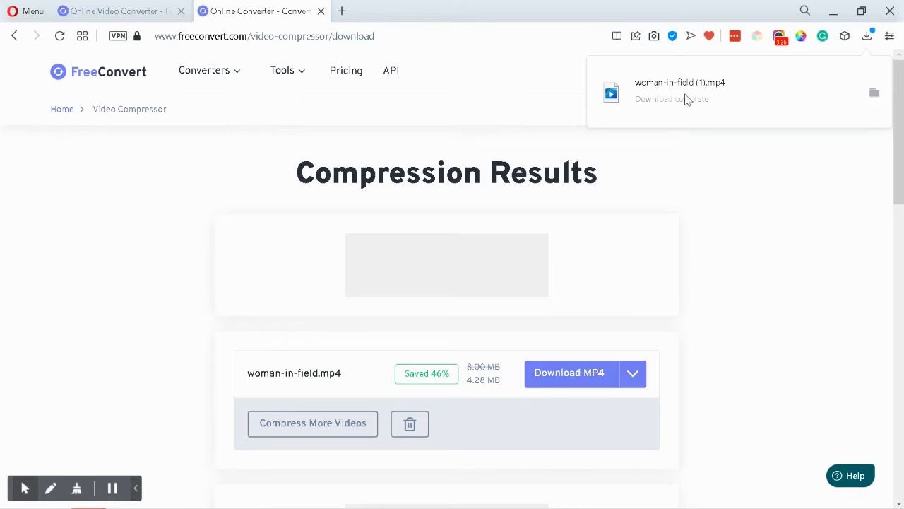
- Play the compressed download and the original woman-in-field video from the Downloads folder to compare their quality
{"action": "left_click", "coordinate": [685, 99]}
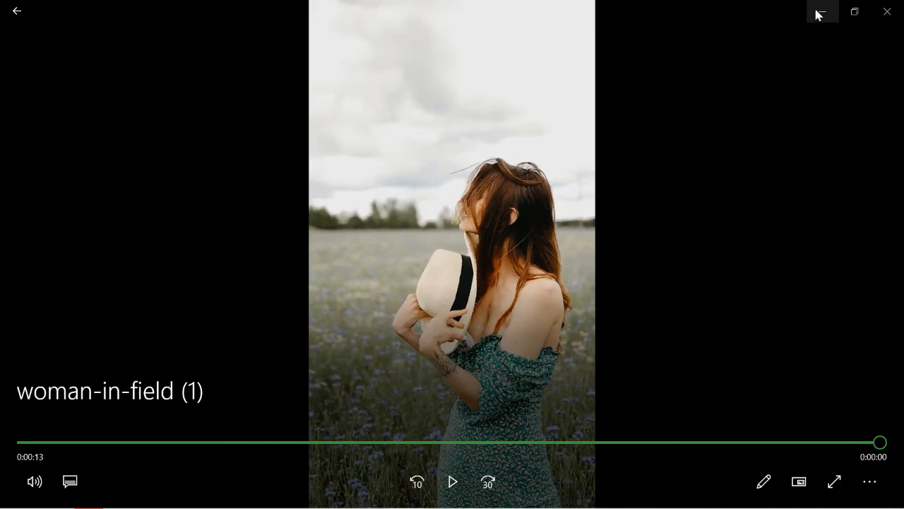
{"action": "left_click", "coordinate": [819, 13]}
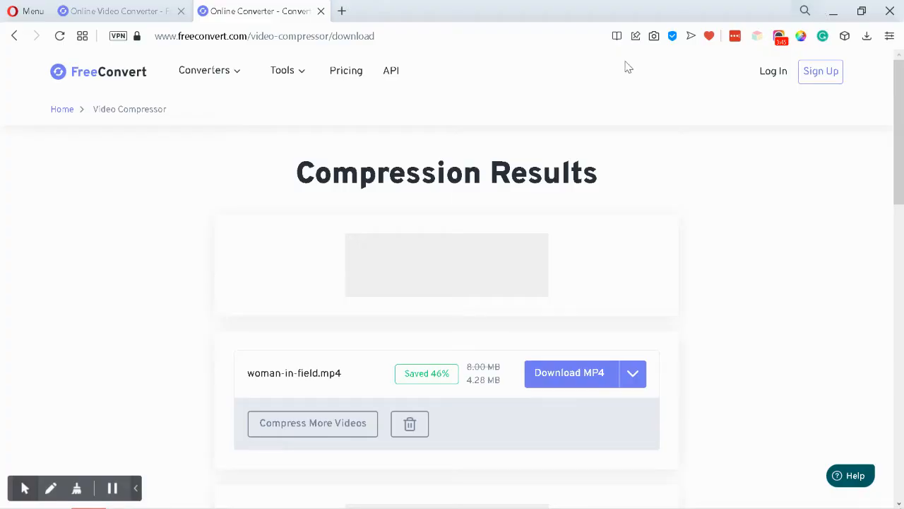
{"action": "mouse_move", "coordinate": [130, 496]}
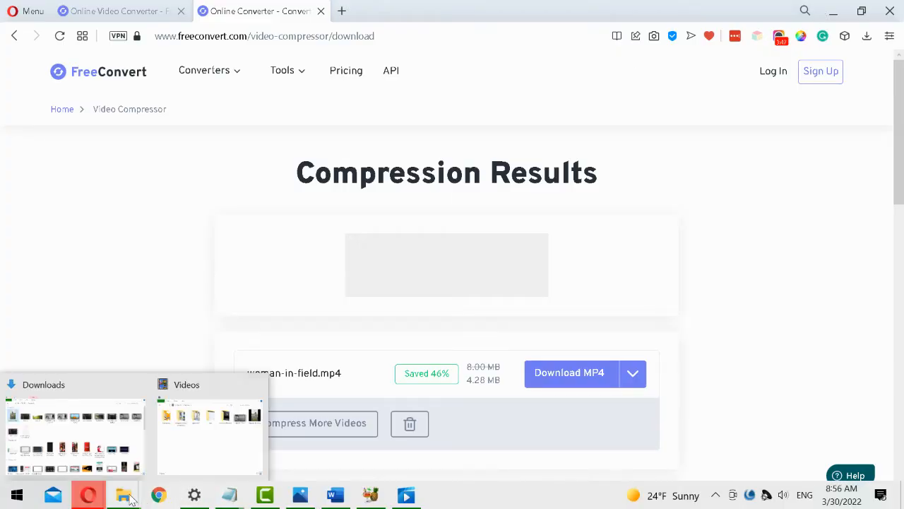
{"action": "left_click", "coordinate": [96, 443]}
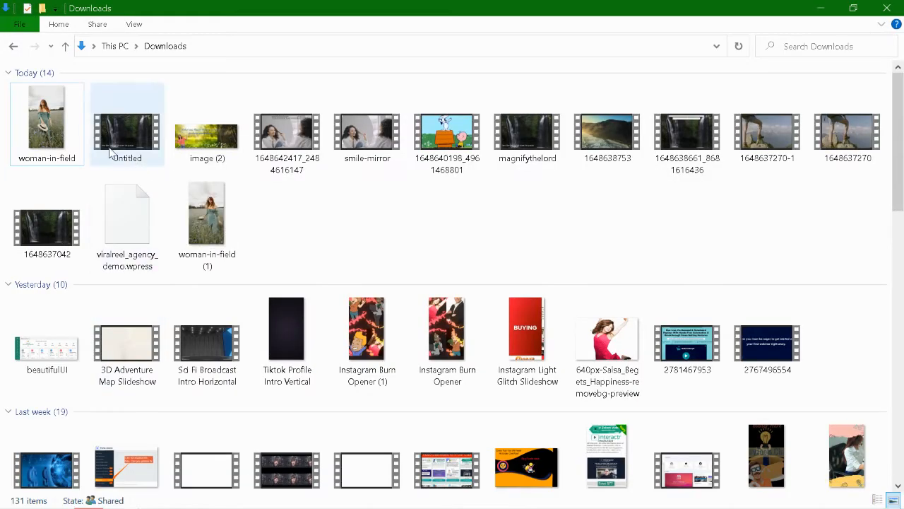
{"action": "double_click", "coordinate": [48, 126]}
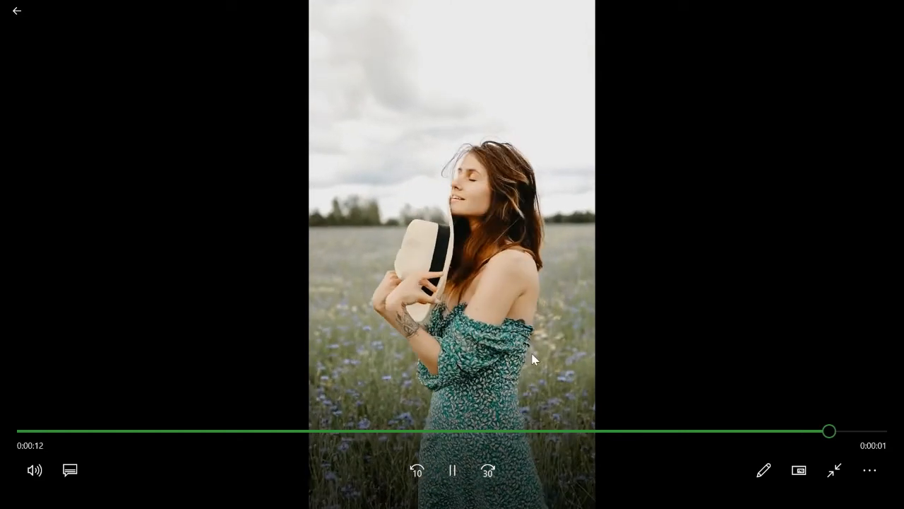
{"action": "left_click", "coordinate": [834, 472]}
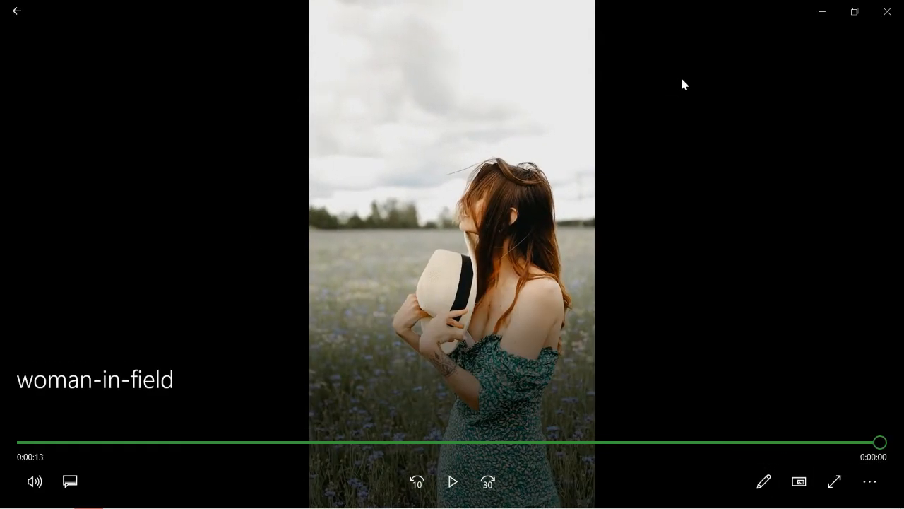
{"action": "left_click", "coordinate": [824, 15]}
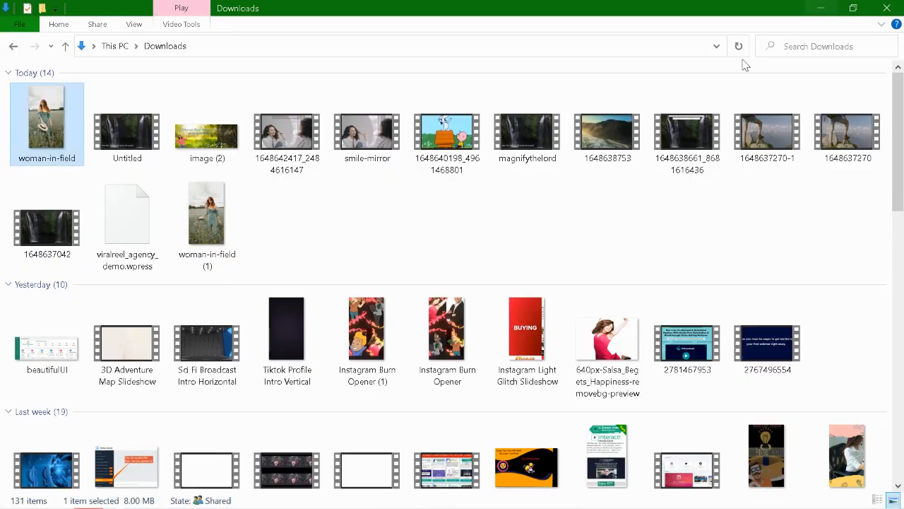
- Switch to HandBrake to review the video's dimensions and summary settings, and minimize the window
{"action": "left_click", "coordinate": [372, 496]}
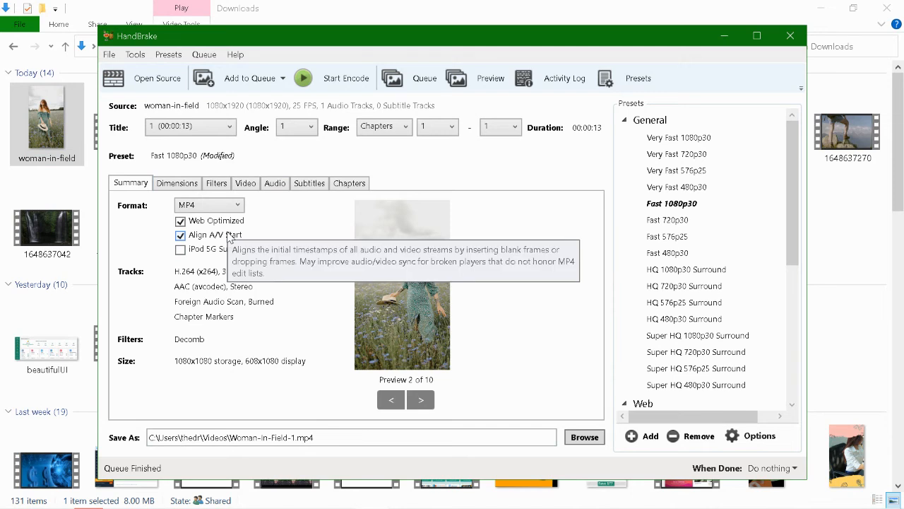
{"action": "left_click", "coordinate": [180, 186]}
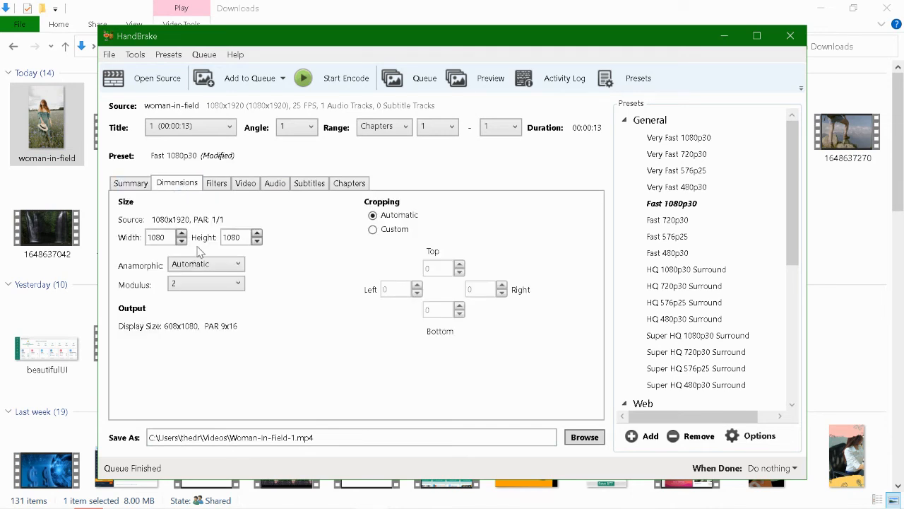
{"action": "left_click", "coordinate": [138, 187]}
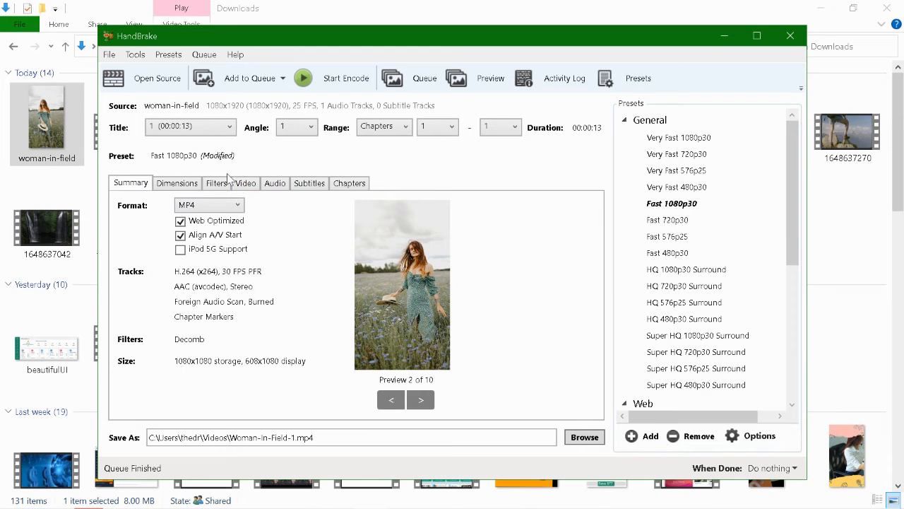
{"action": "left_click", "coordinate": [724, 36]}
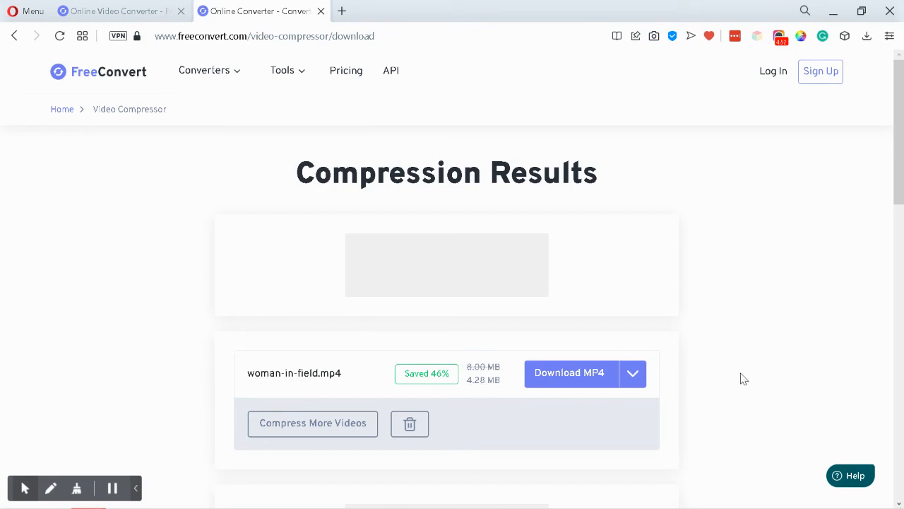
- Review FreeConvert's web pricing plans and the features each one includes
{"action": "left_click", "coordinate": [343, 74]}
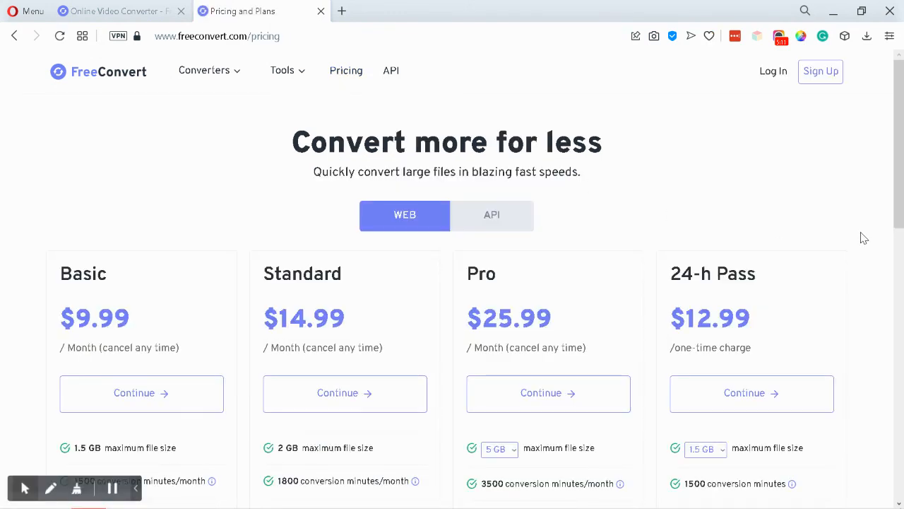
{"action": "scroll", "coordinate": [867, 236], "scroll_direction": "down", "scroll_amount": 2}
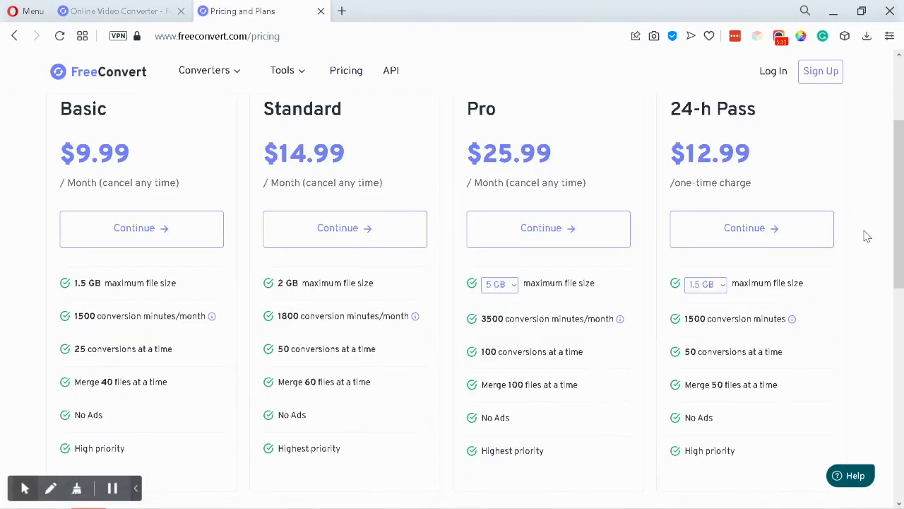
{"action": "scroll", "coordinate": [868, 236], "scroll_direction": "down", "scroll_amount": 2}
{"action": "scroll", "coordinate": [868, 236], "scroll_direction": "up", "scroll_amount": 2}
{"action": "scroll", "coordinate": [867, 236], "scroll_direction": "up", "scroll_amount": 2}
- Switch to the open Online Video Converter page
{"action": "left_click", "coordinate": [92, 14]}
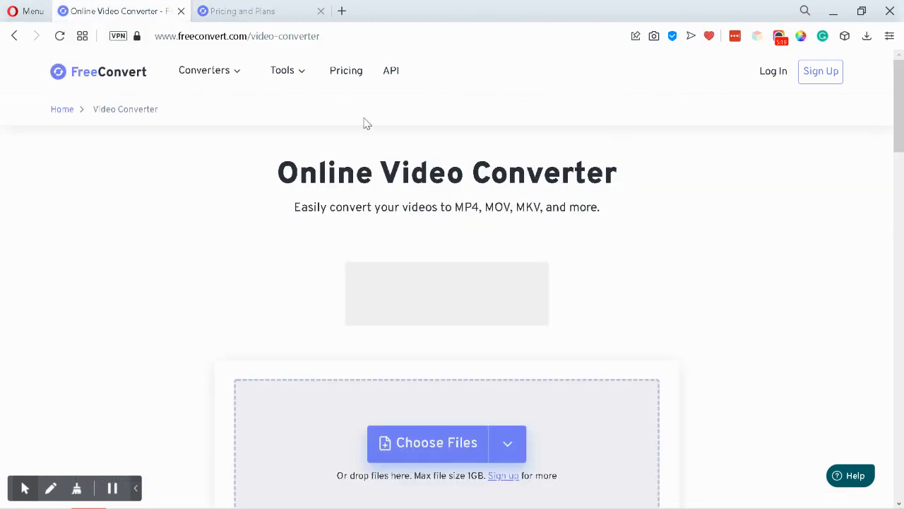